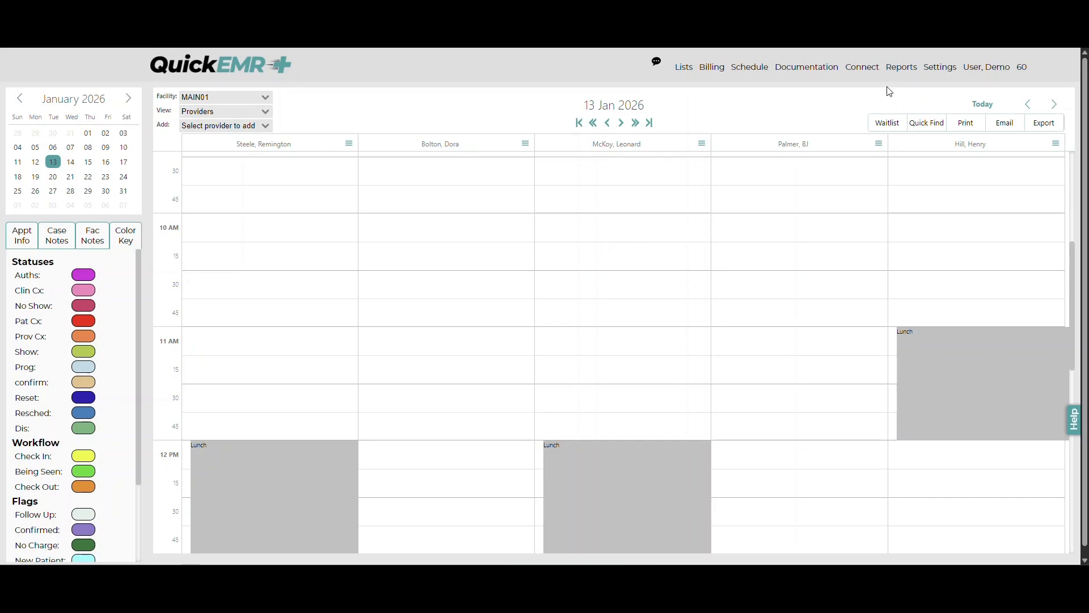
# Open the Schedule Portal settings to review the invite, pre-visit, rescheduling and booking options.
pyautogui.moveTo(941, 67)
pyautogui.moveTo(940, 291)
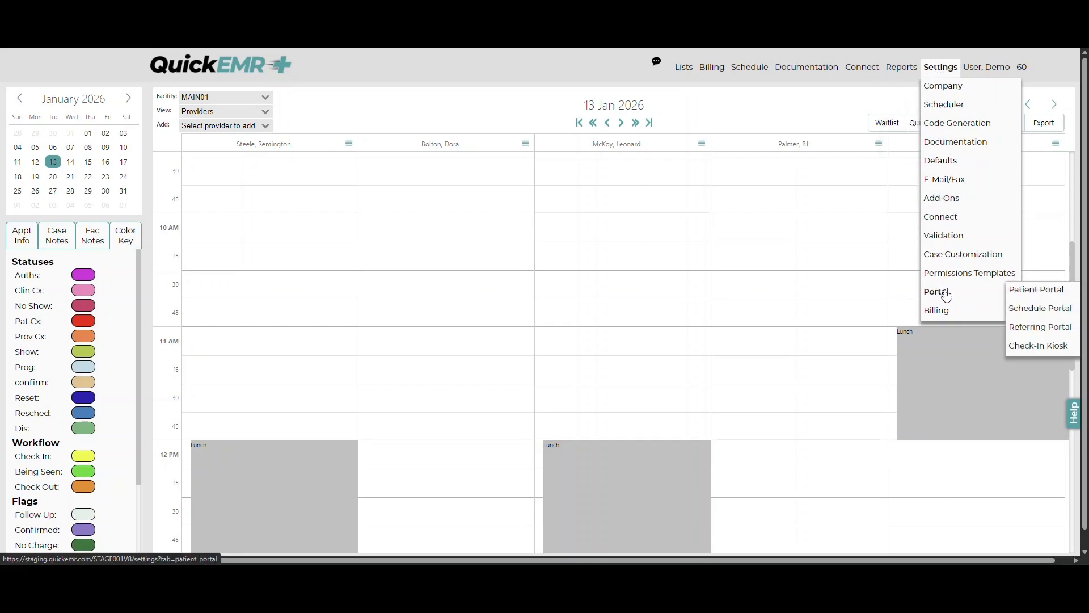
pyautogui.click(1050, 312)
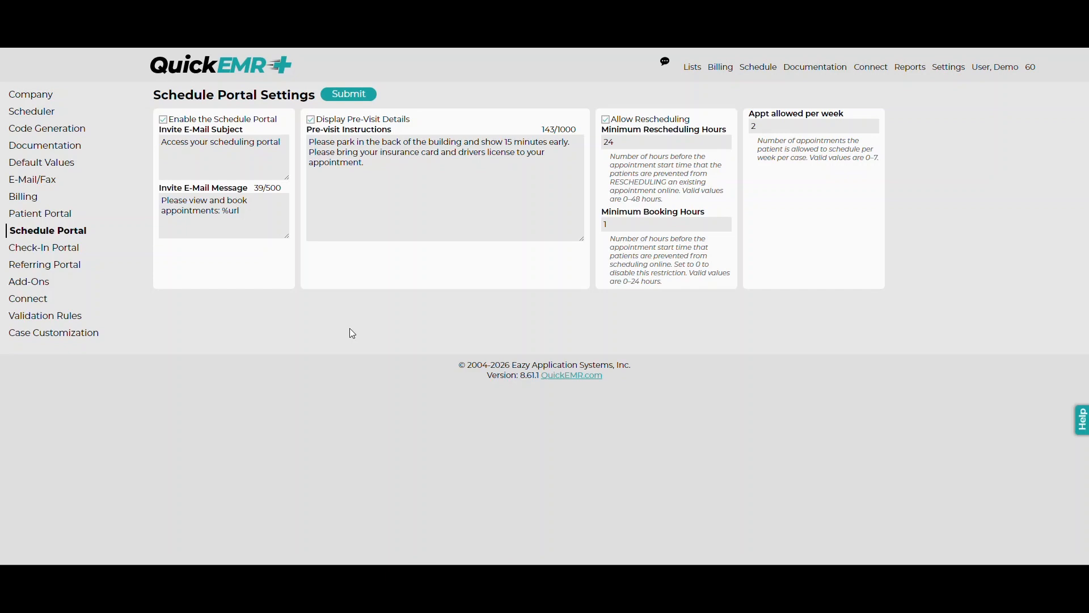
# Open the schedule template calendar for the MAIN01 facility and show Wednesday.
pyautogui.moveTo(759, 71)
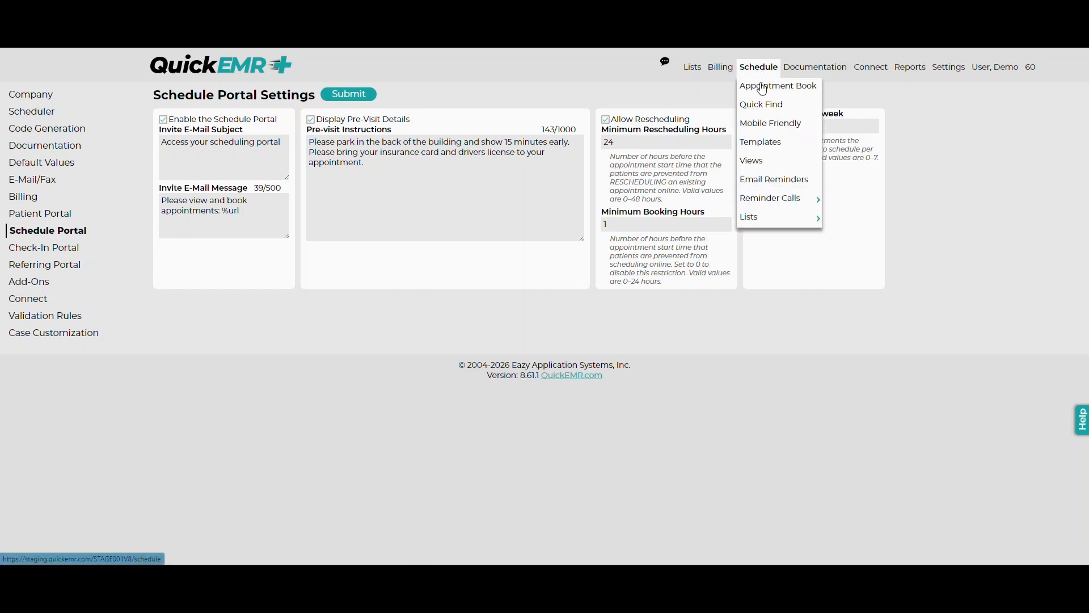
pyautogui.click(762, 146)
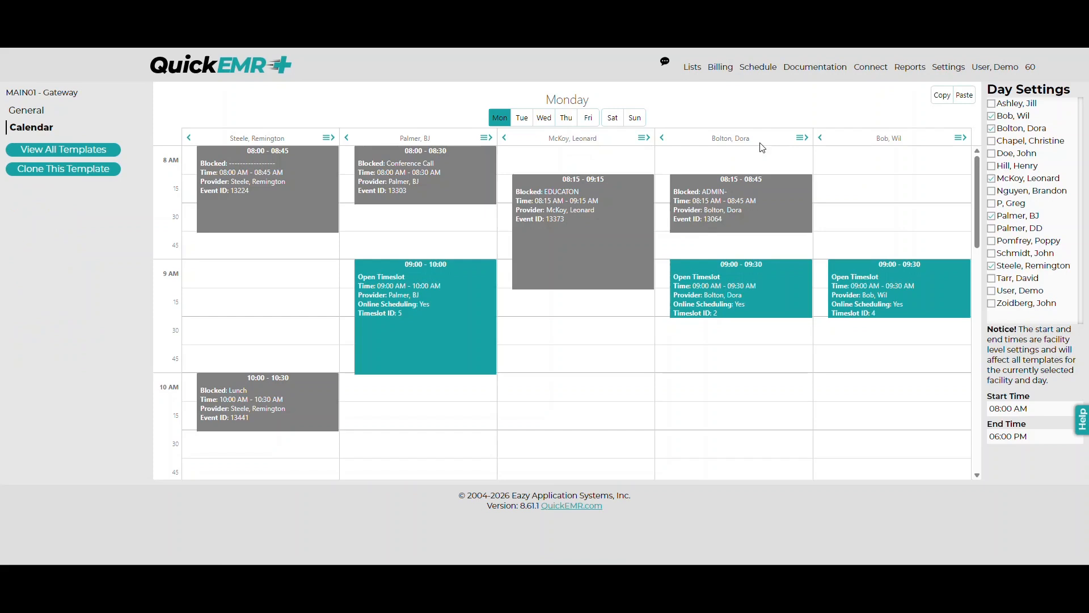
pyautogui.click(549, 116)
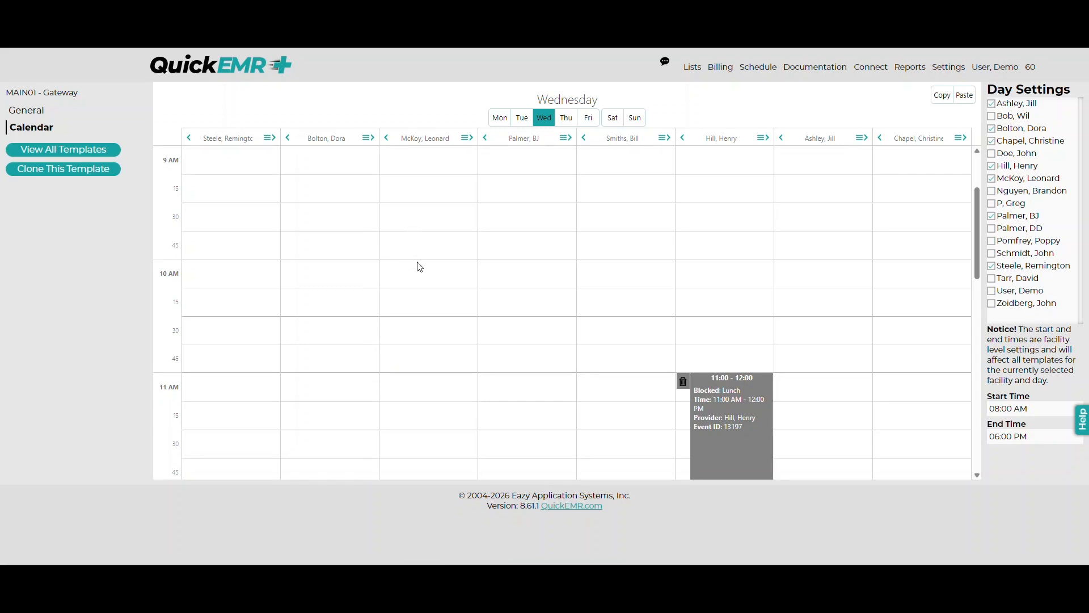
# Add an open timeslot from 10:00 AM to 11:00 AM with online scheduling allowed in the third provider's Wednesday column.
pyautogui.moveTo(420, 266); pyautogui.dragTo(414, 349)
pyautogui.click(285, 103)
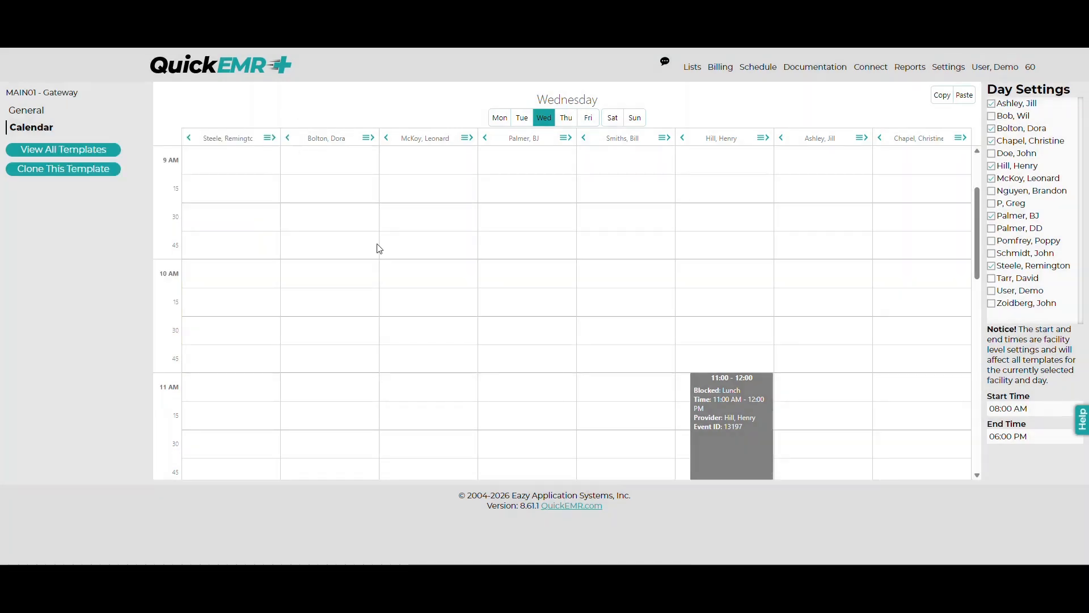
pyautogui.click(429, 278)
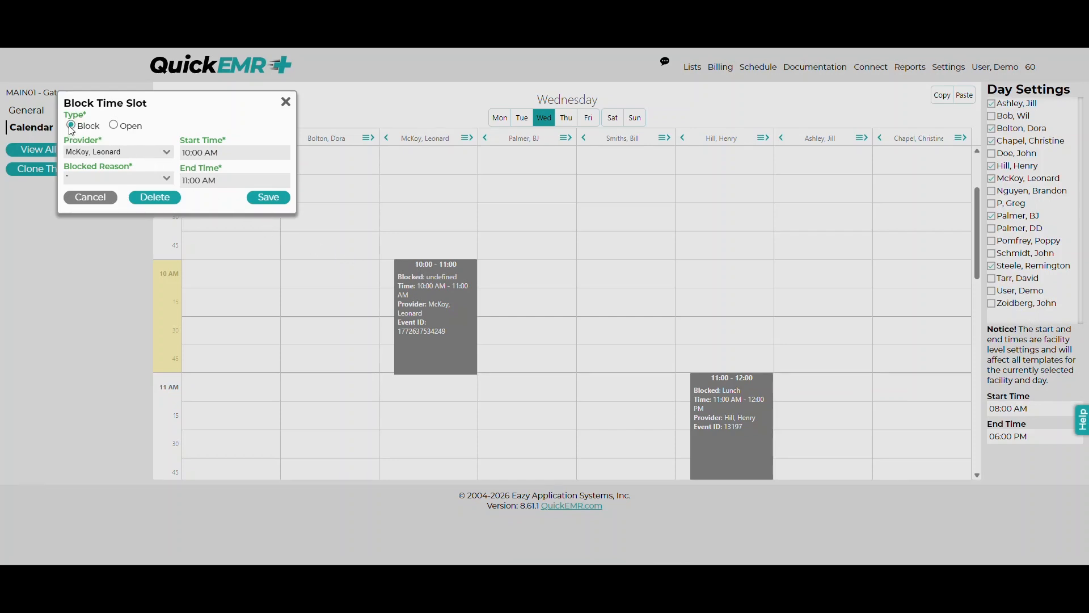
pyautogui.click(115, 127)
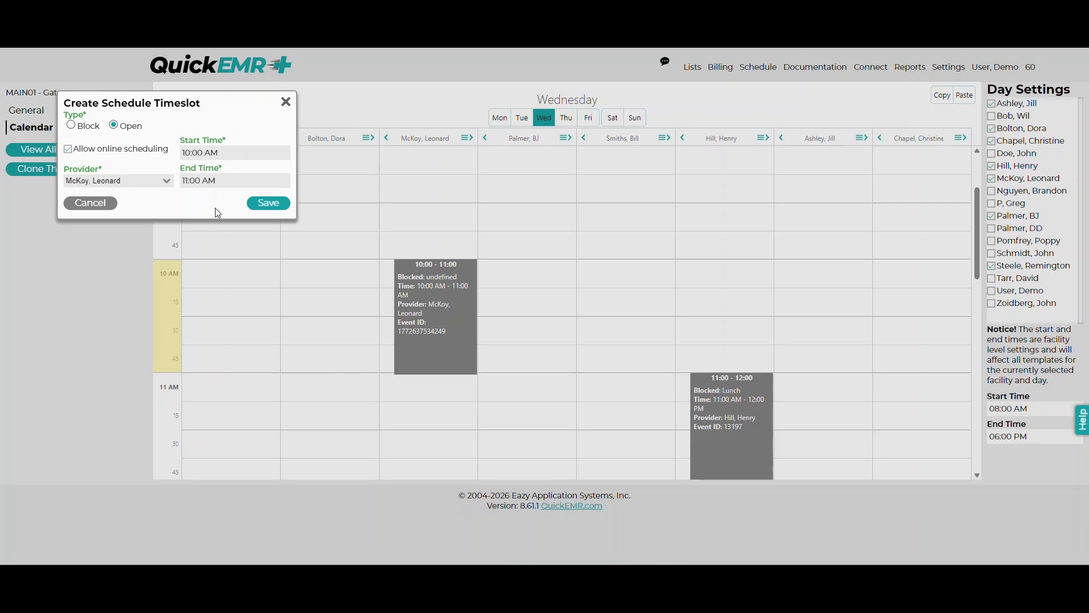
pyautogui.click(265, 205)
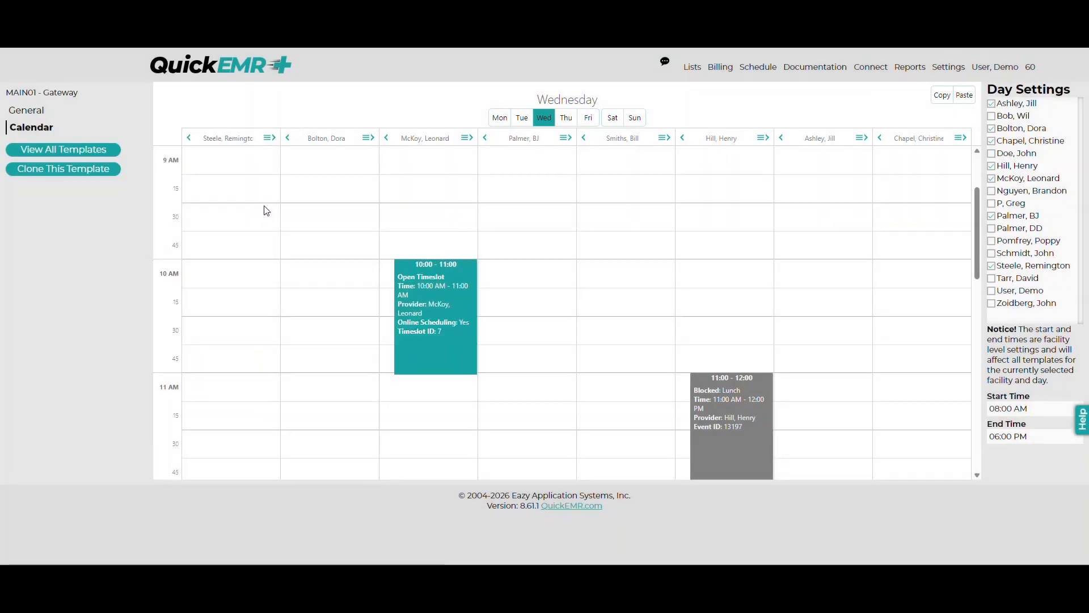
pyautogui.moveTo(410, 294)
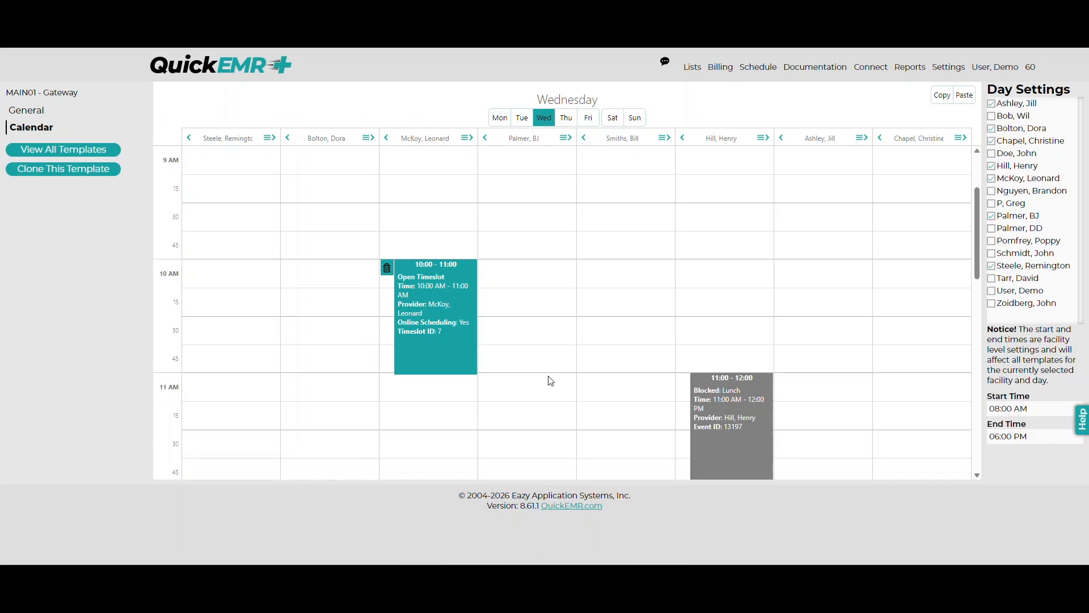
# In the appointment book, schedule the patient's 01/10/2025 PT case into the third provider's 10:00 AM to 11:00 AM open slot on 03/04/2026.
pyautogui.moveTo(763, 75)
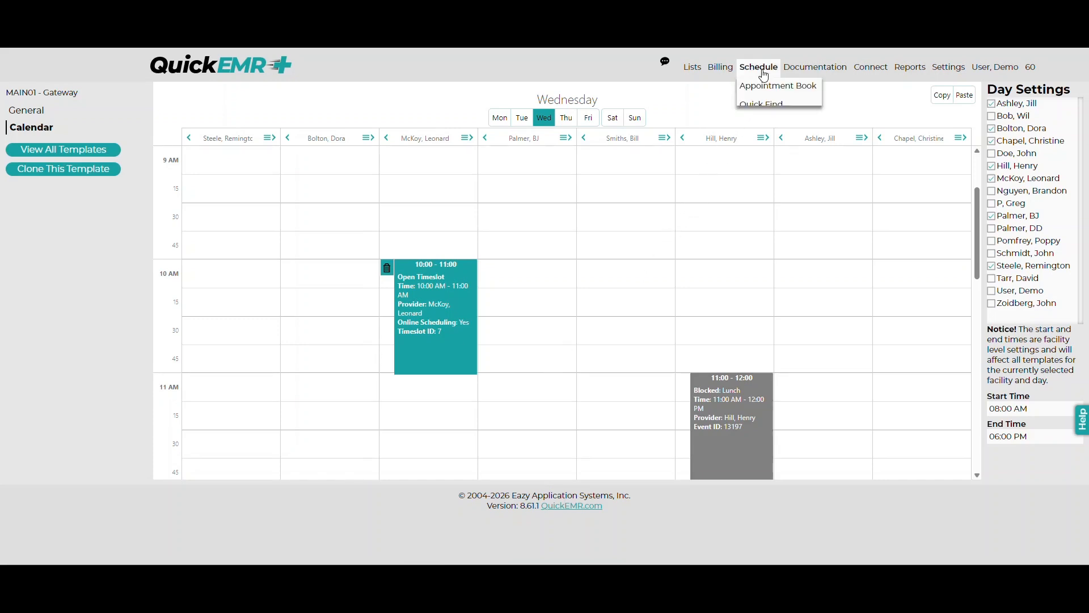
pyautogui.click(764, 86)
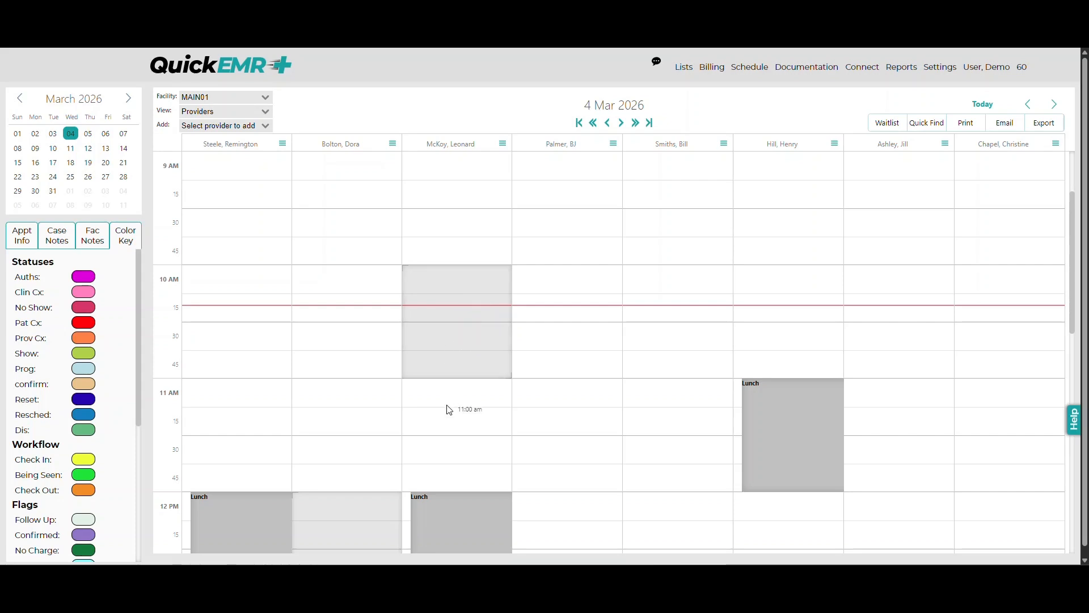
pyautogui.click(463, 338)
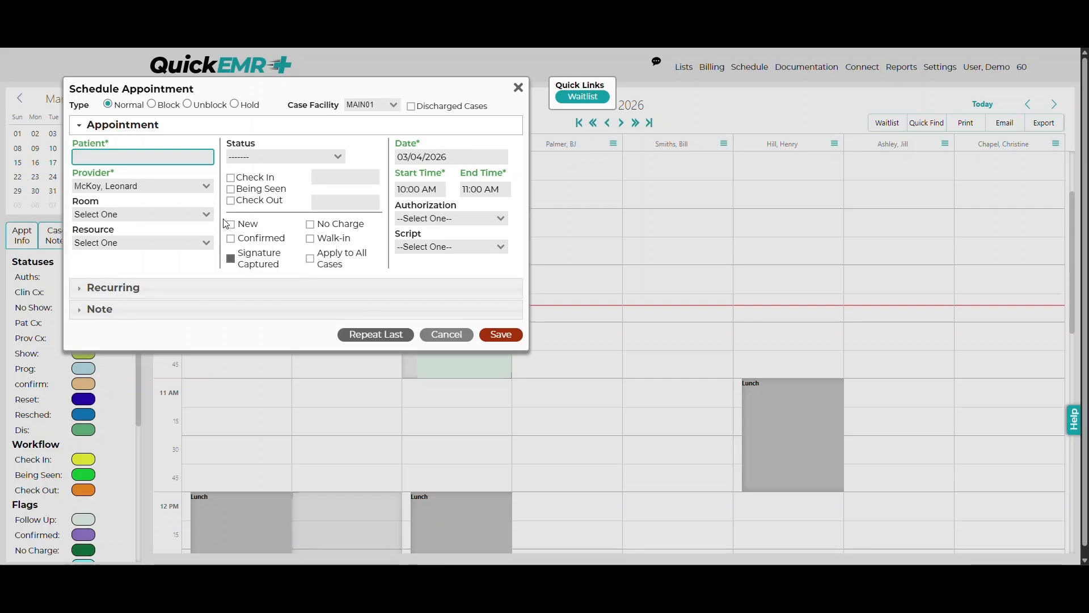
pyautogui.write('sanc')
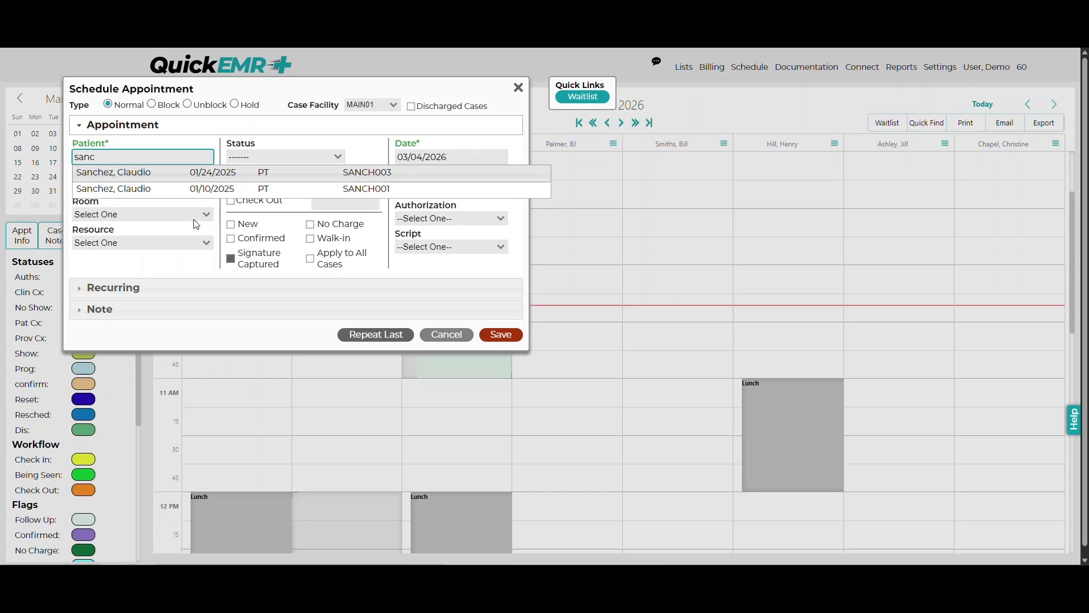
pyautogui.click(122, 188)
pyautogui.click(487, 335)
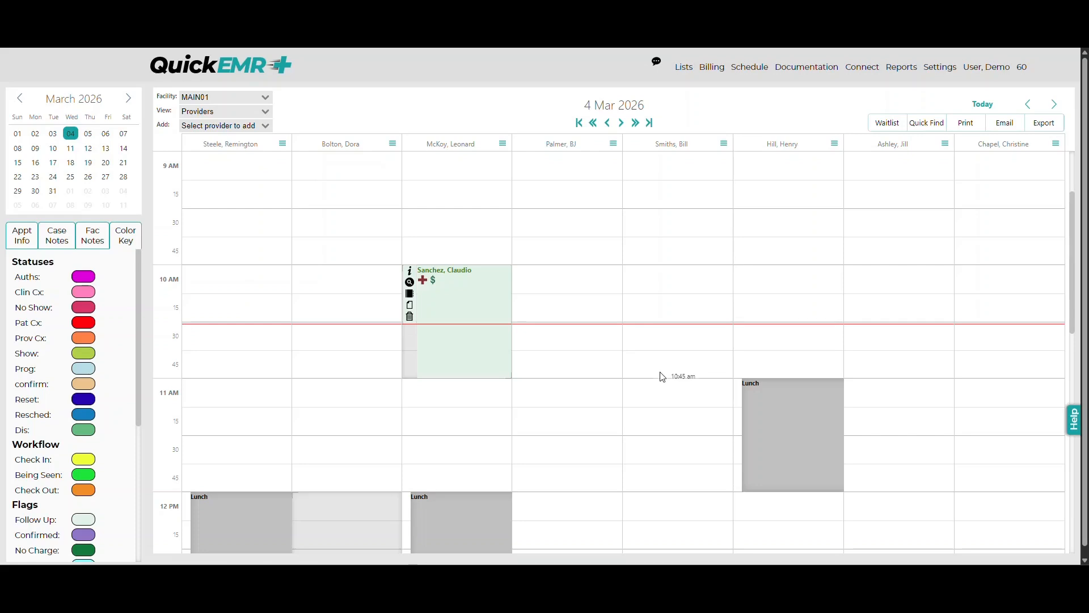
# Search the Cases/Patients list by the patient's last name and open the PT case dated 01/10/2025.
pyautogui.click(684, 68)
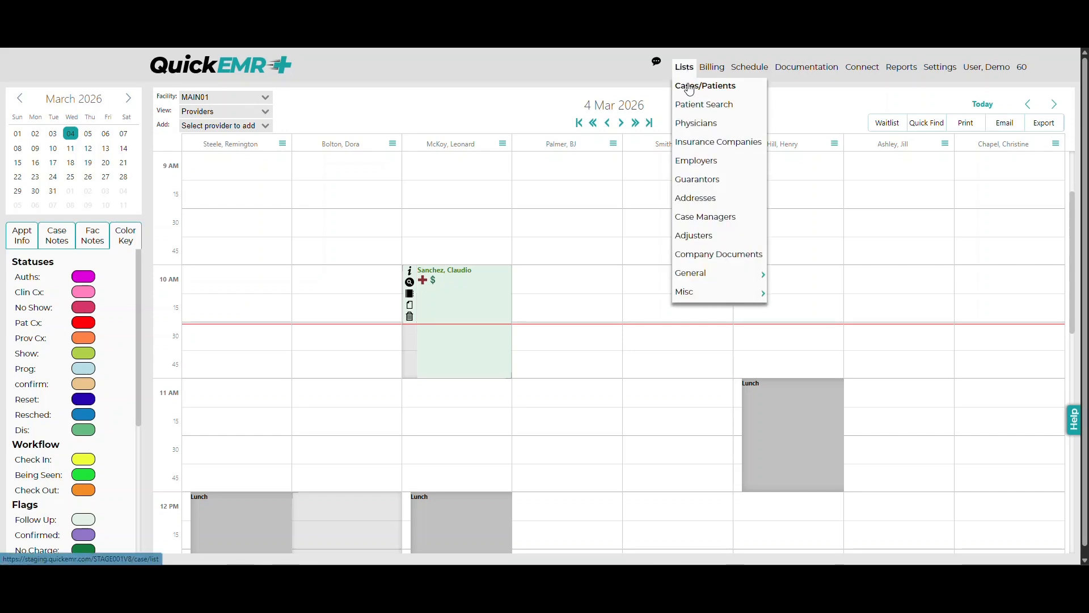
pyautogui.click(692, 88)
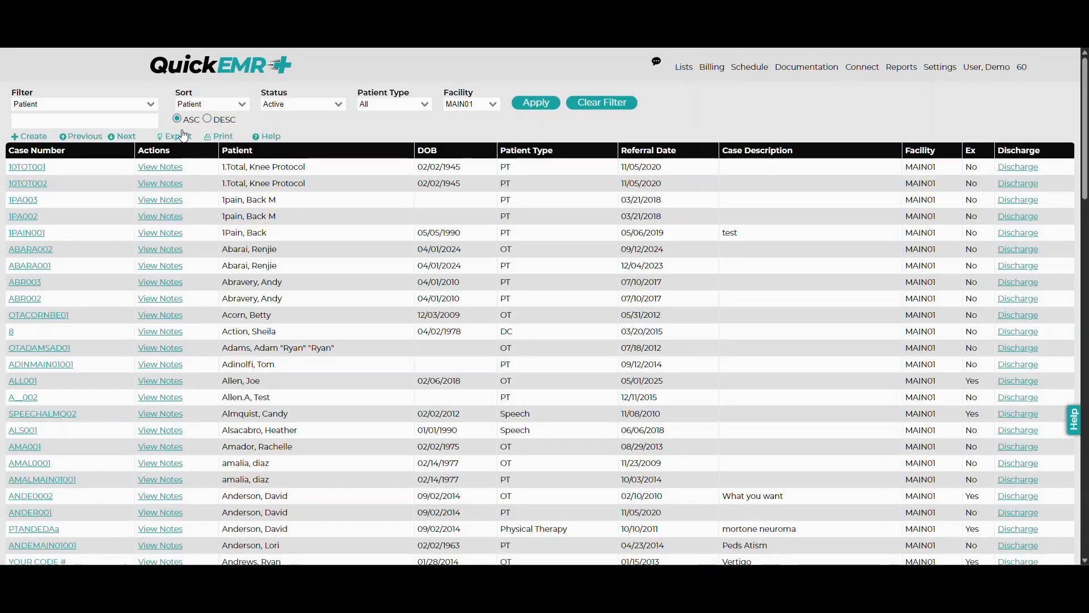
pyautogui.click(101, 118)
pyautogui.write('san')
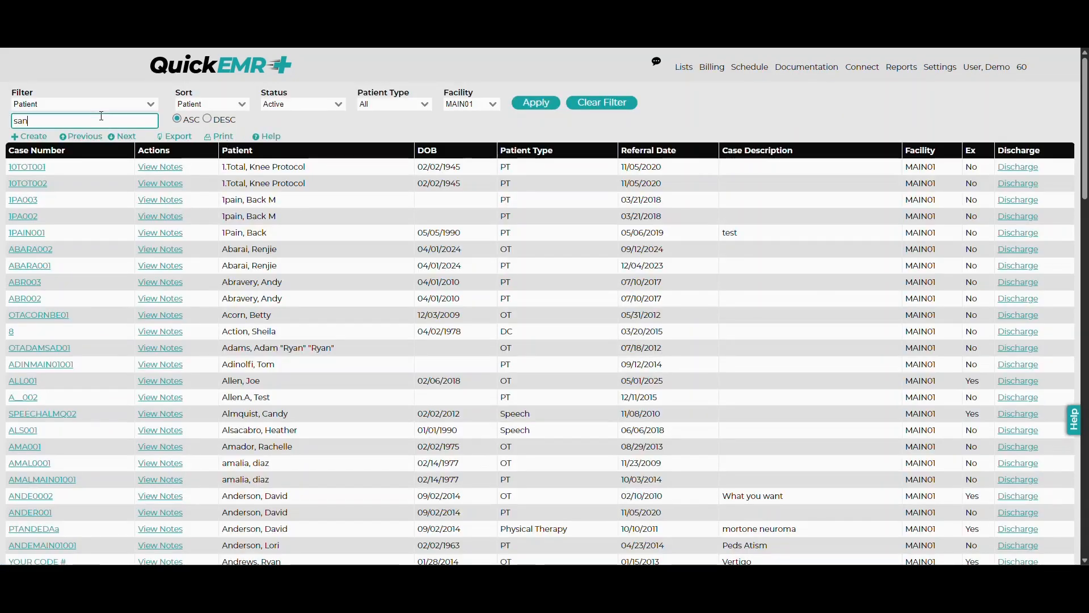
pyautogui.write('chez')
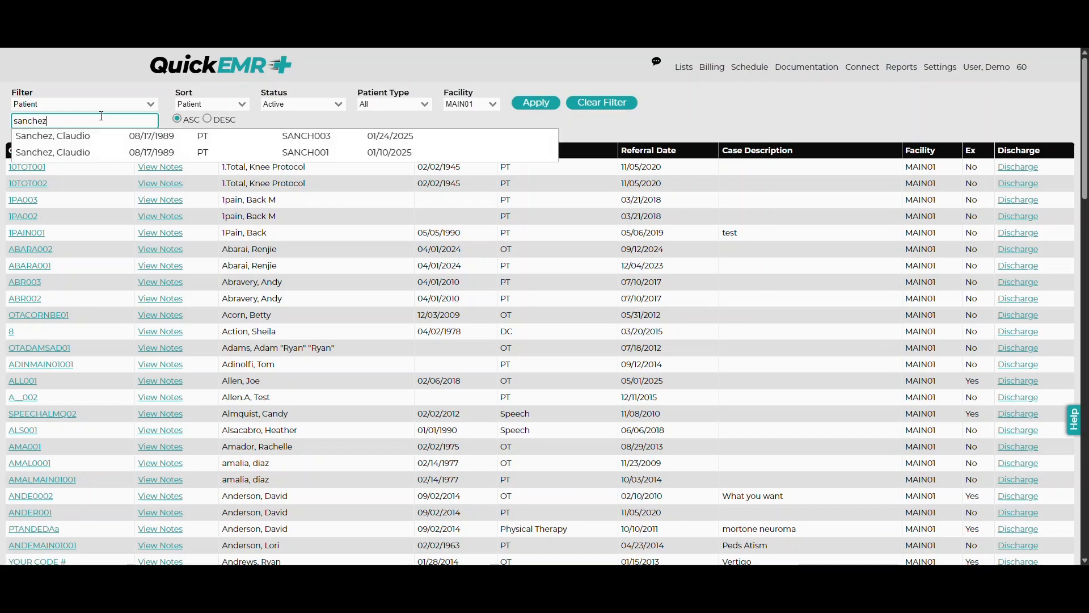
pyautogui.click(96, 154)
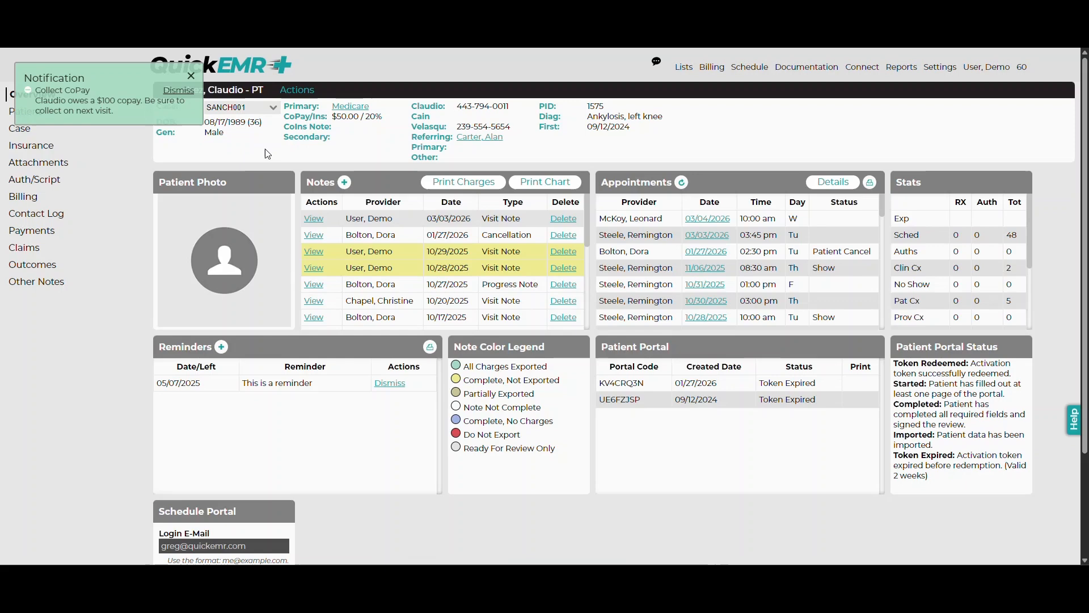
# Close the copay notification and choose the Schedule Portal action for the patient's case.
pyautogui.click(191, 76)
pyautogui.click(298, 90)
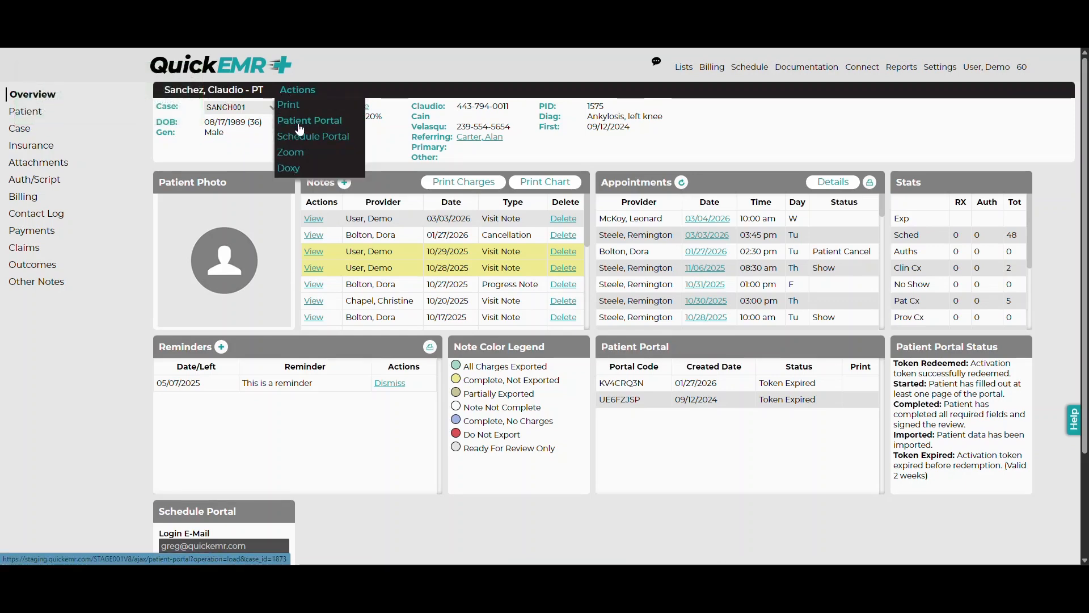
pyautogui.click(326, 138)
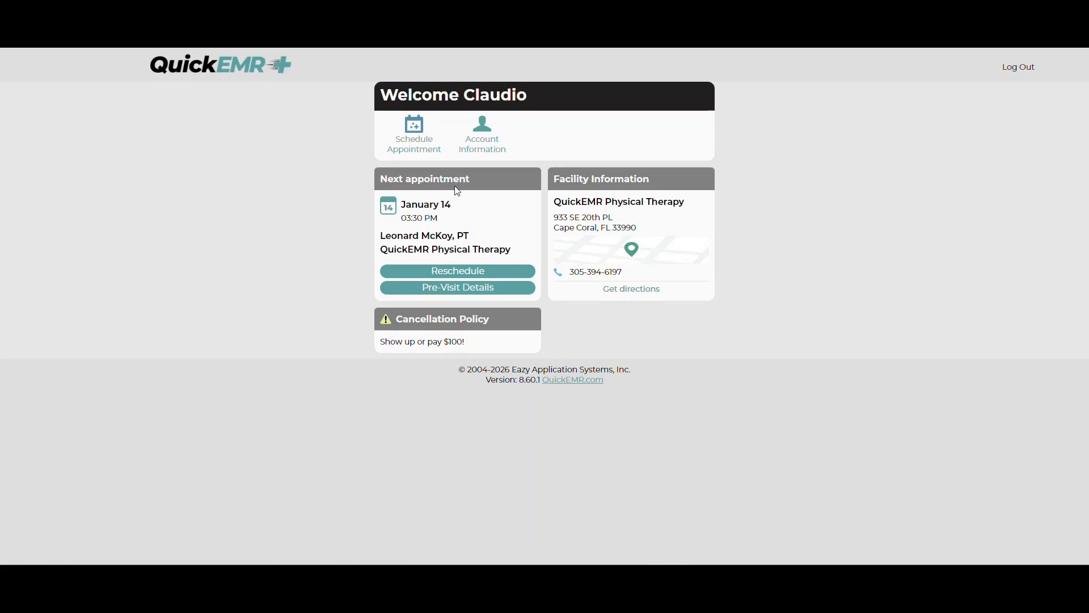
# Review the patient's portal dashboard, checking the Reschedule option, account information and pre-visit instructions.
pyautogui.moveTo(424, 273)
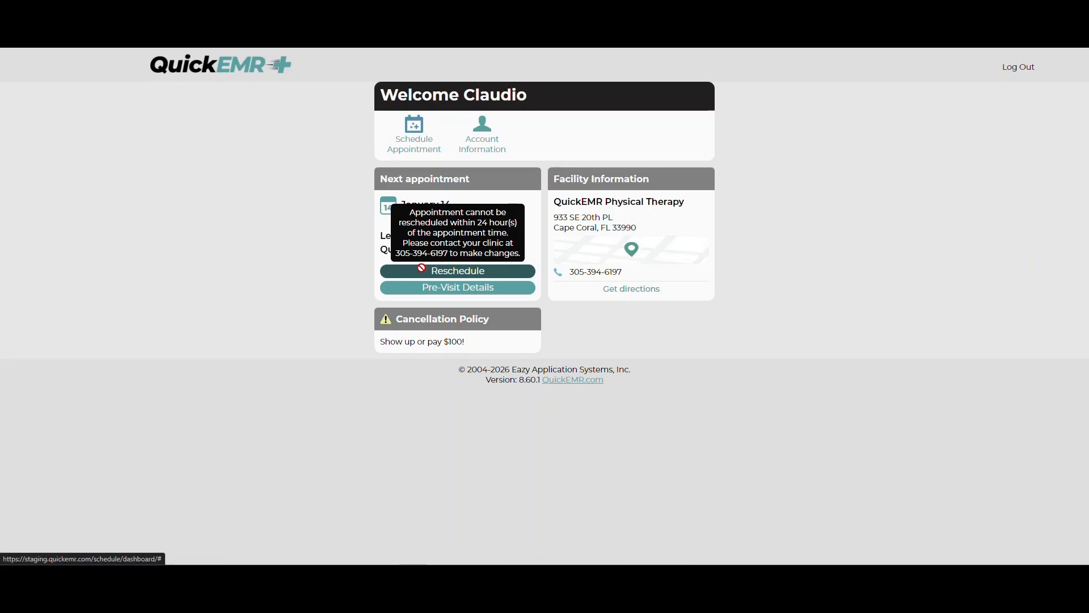
pyautogui.click(487, 138)
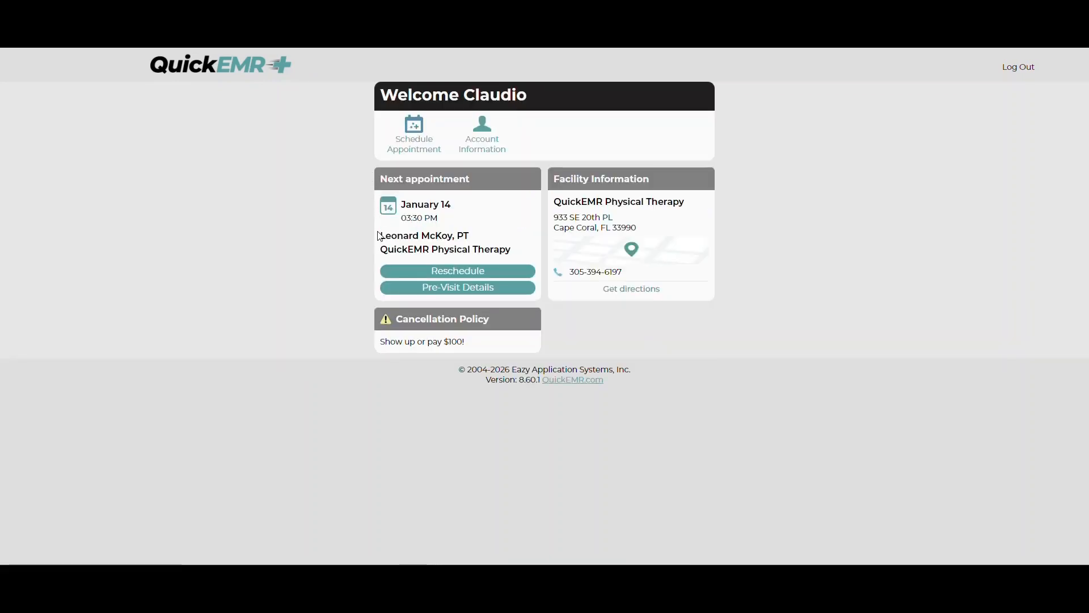
pyautogui.click(452, 294)
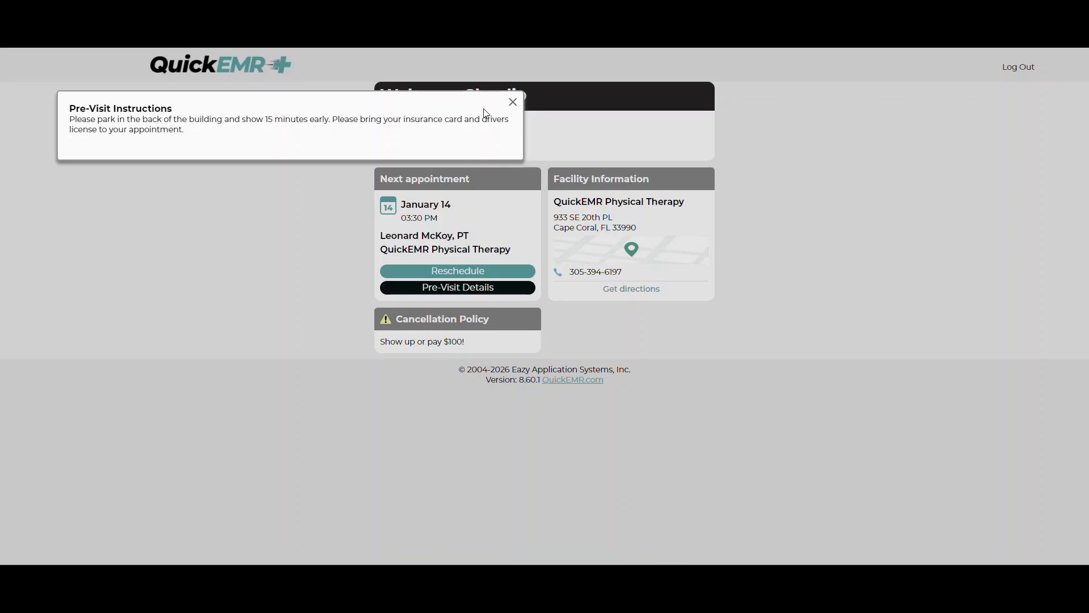
pyautogui.click(517, 105)
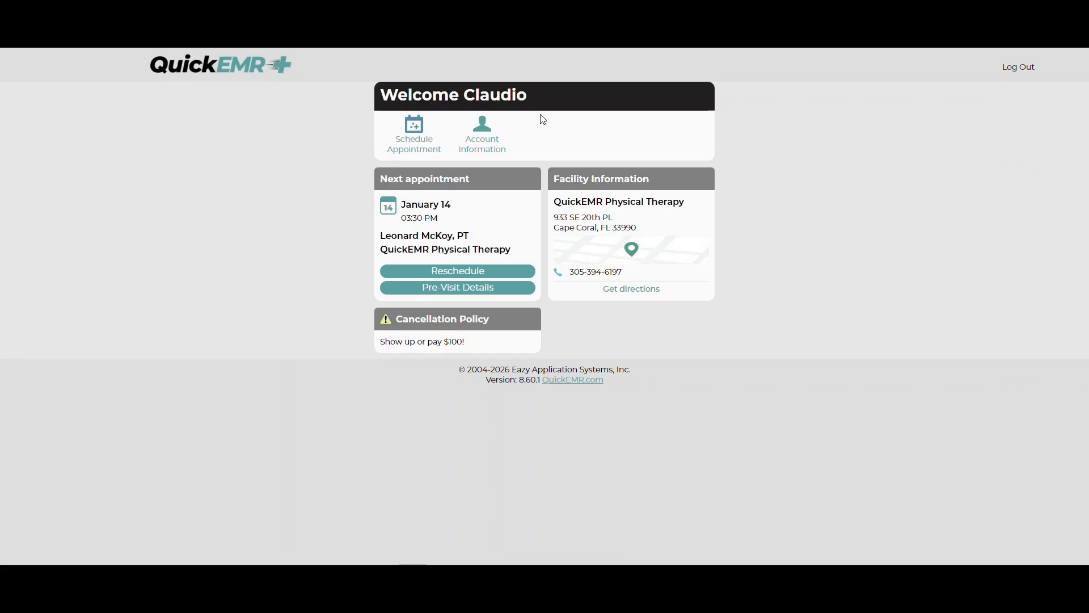
# Book the 12:00 PM online appointment on January 14, 2026 under the treatment case with referral date 01/24/2025.
pyautogui.click(414, 148)
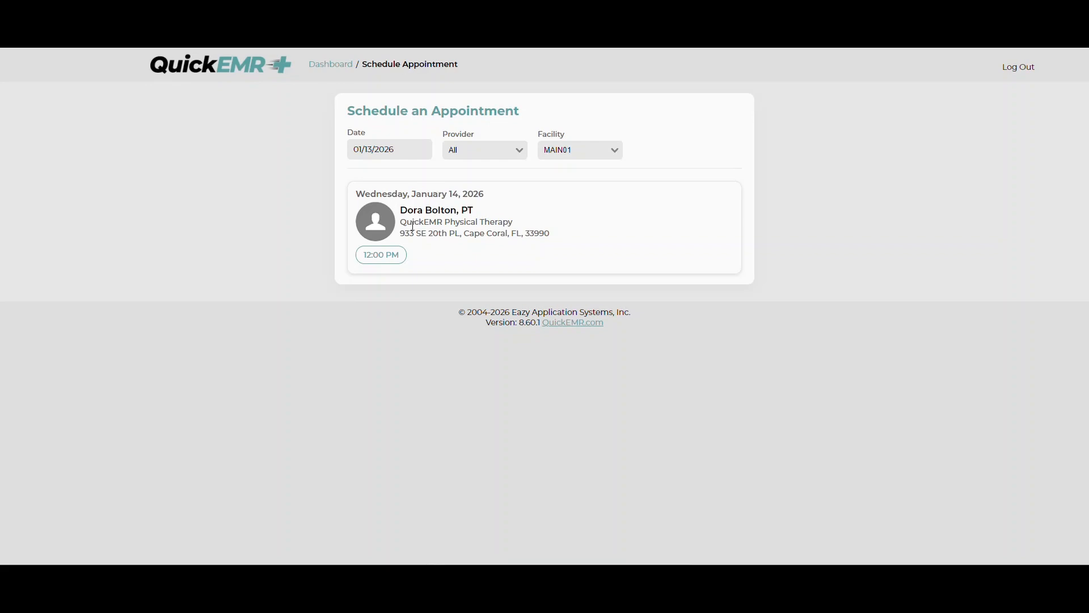
pyautogui.click(393, 263)
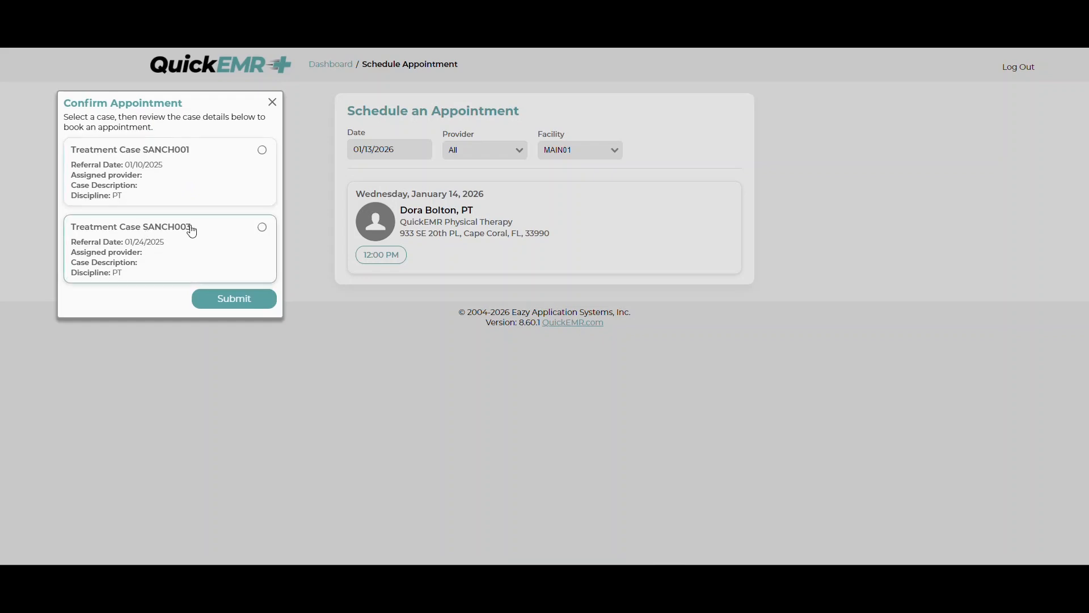
pyautogui.click(262, 228)
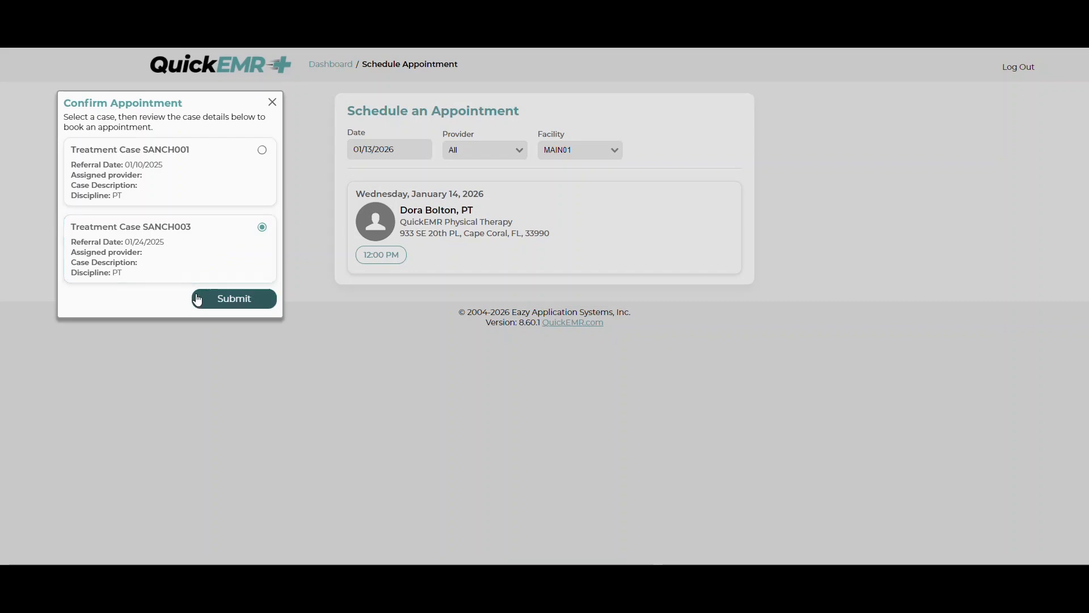
pyautogui.click(223, 300)
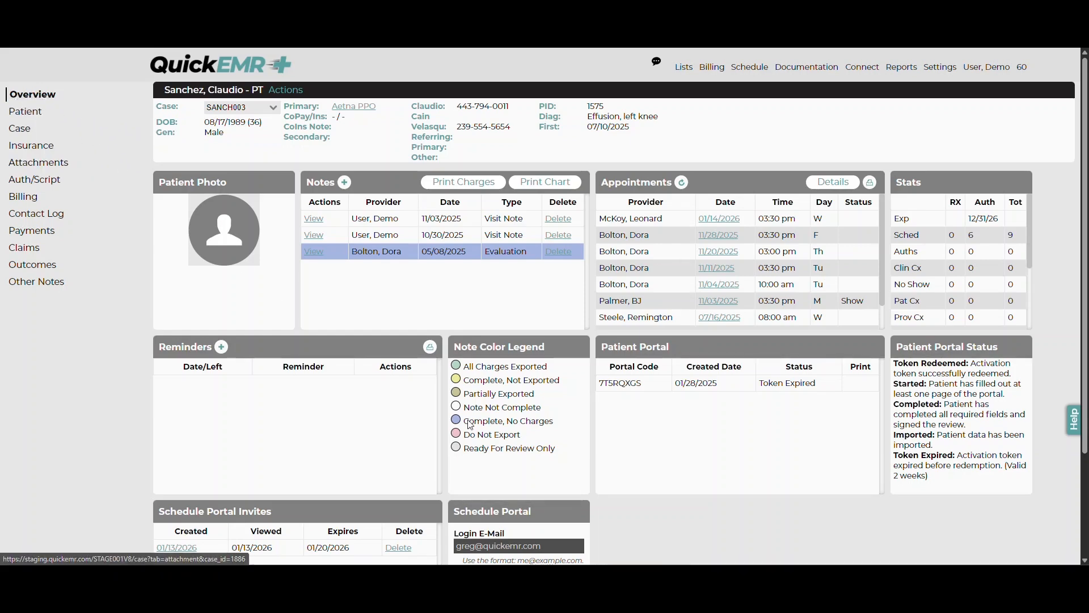
# View the Schedule Portal login e-mail editor on the patient's case overview and close it without saving.
pyautogui.scroll(-3, 471, 424)
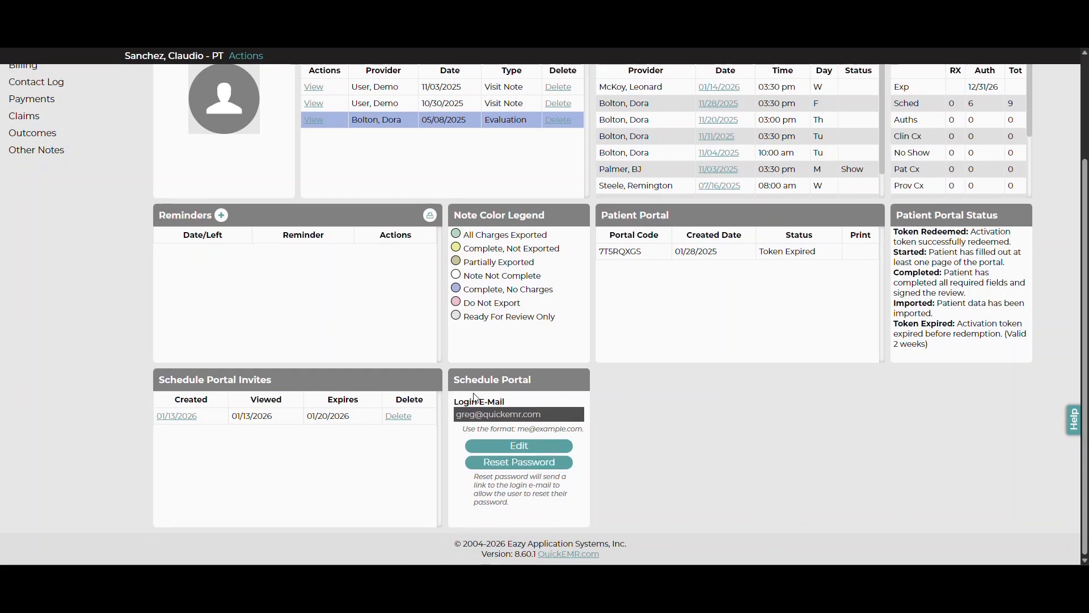
pyautogui.click(515, 446)
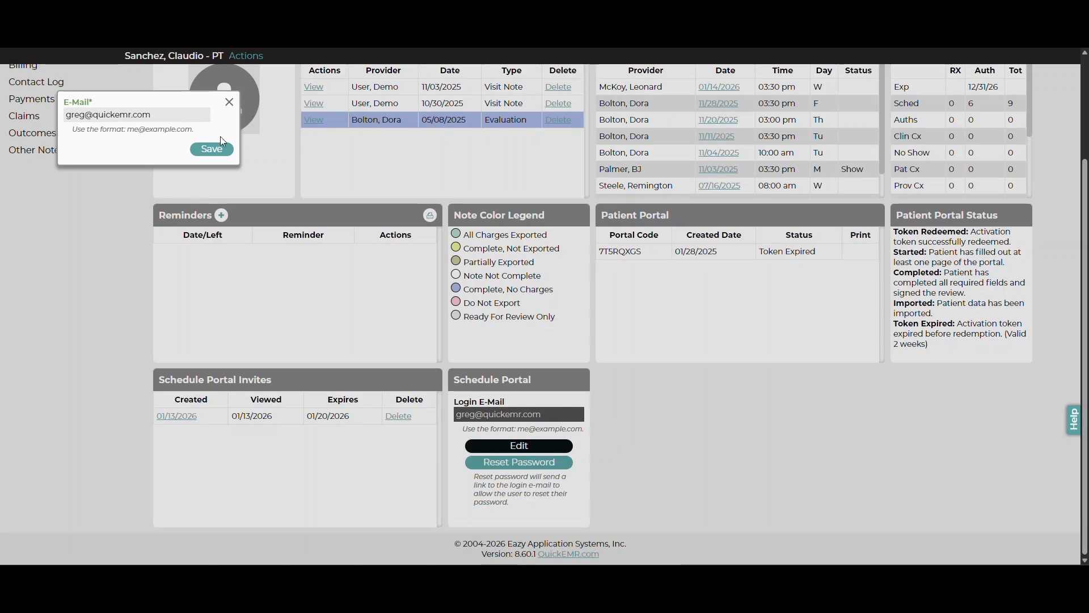
pyautogui.click(230, 103)
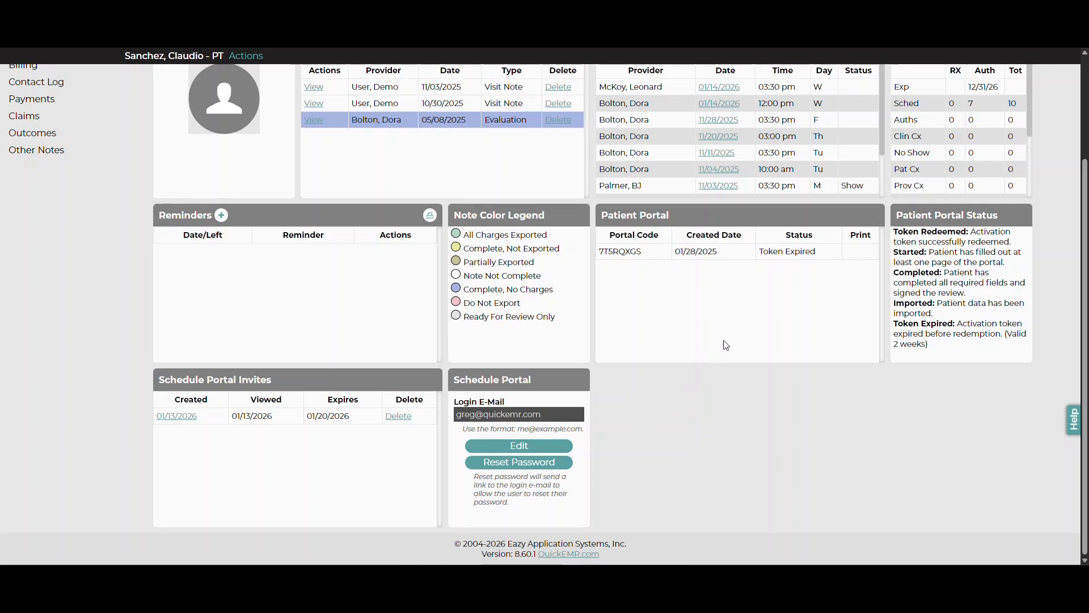
# Run the Schedule Portal scheduling report for 01/01/2026 to 01/30/2026.
pyautogui.scroll(3, 727, 346)
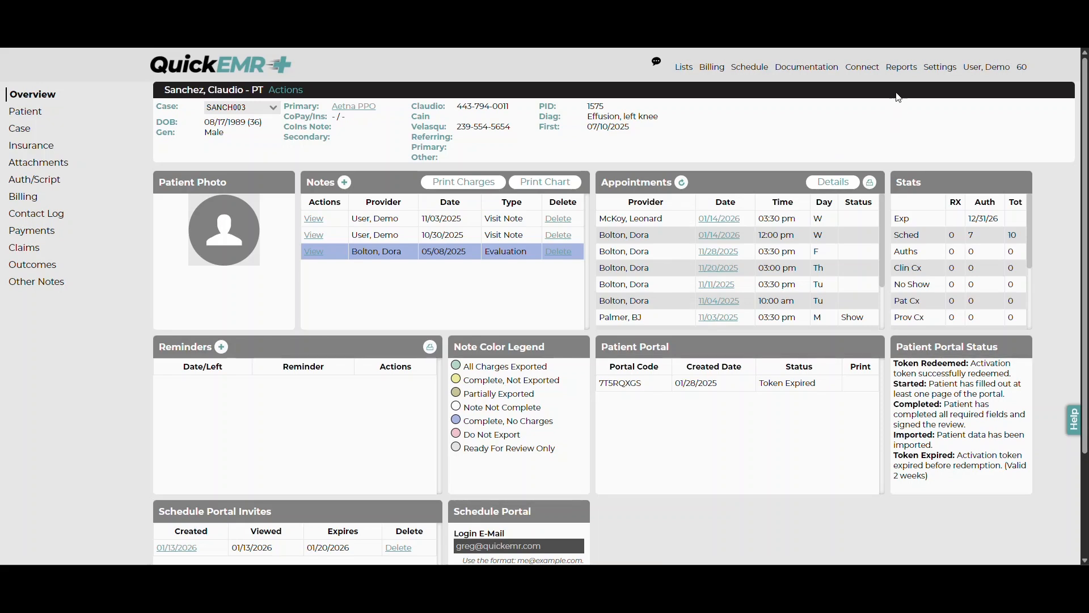
pyautogui.moveTo(902, 66)
pyautogui.moveTo(900, 97)
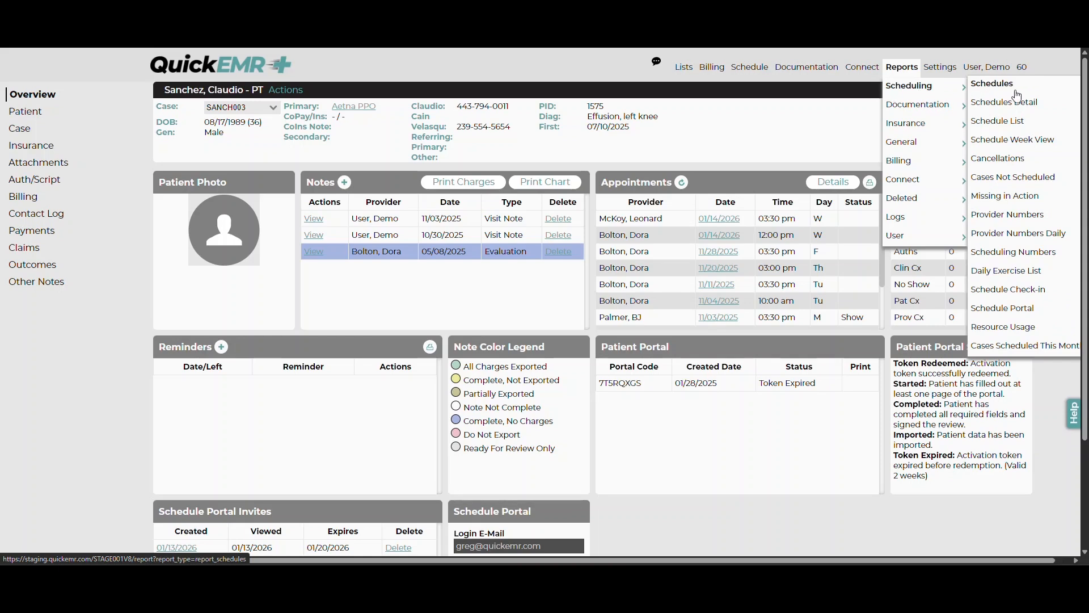
pyautogui.click(1013, 315)
pyautogui.click(68, 116)
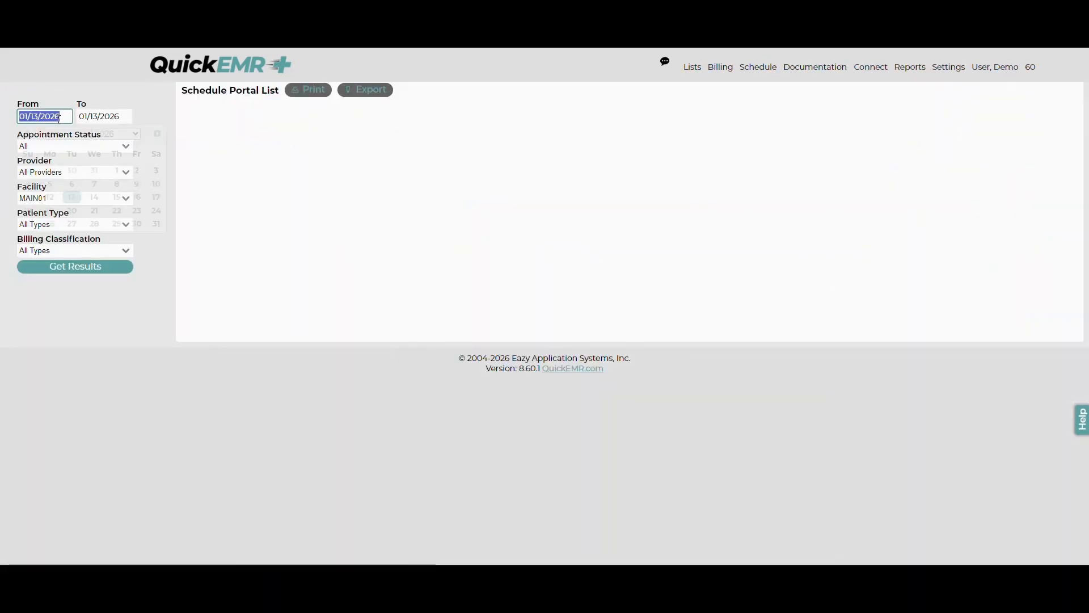
pyautogui.click(116, 172)
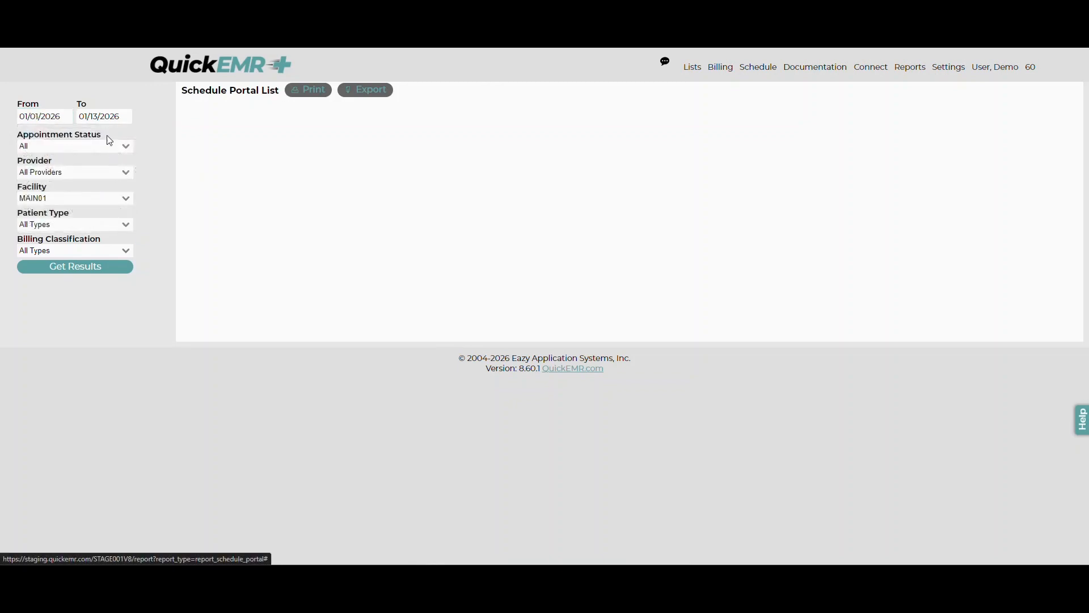
pyautogui.click(107, 117)
pyautogui.click(200, 226)
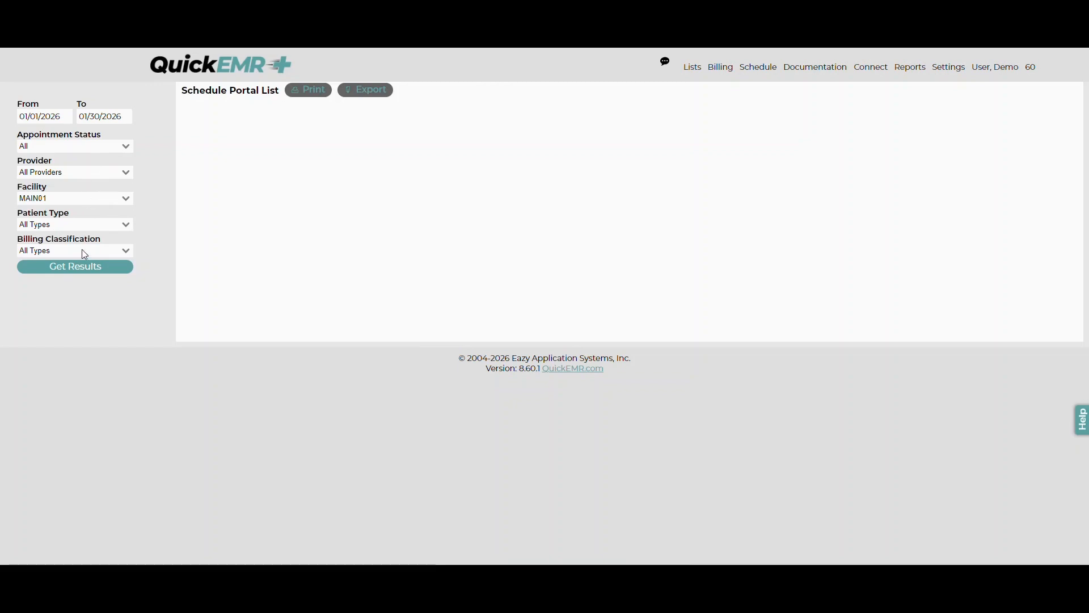
pyautogui.click(84, 273)
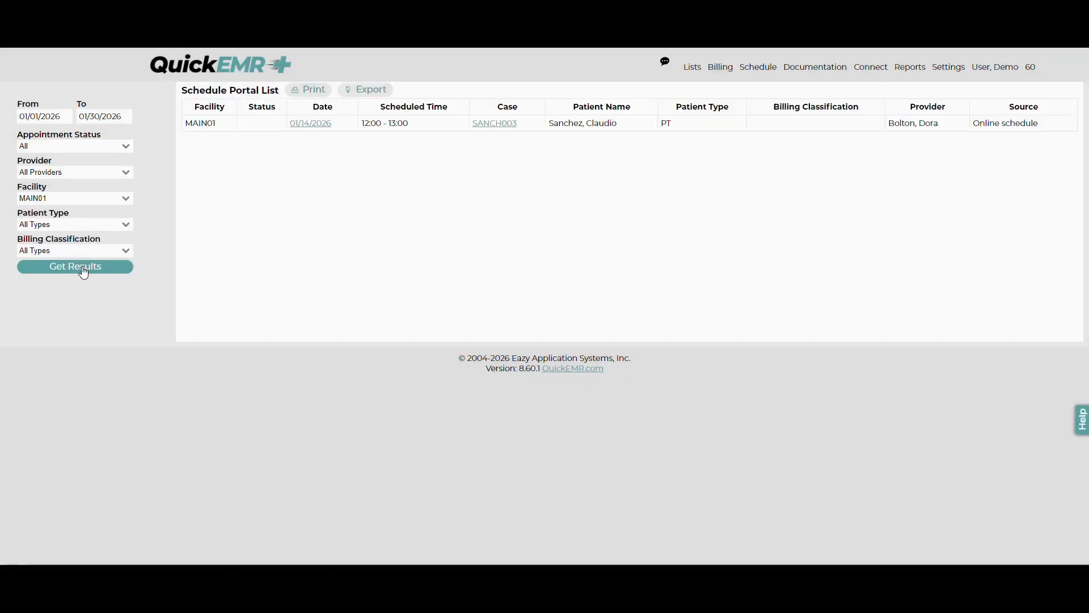